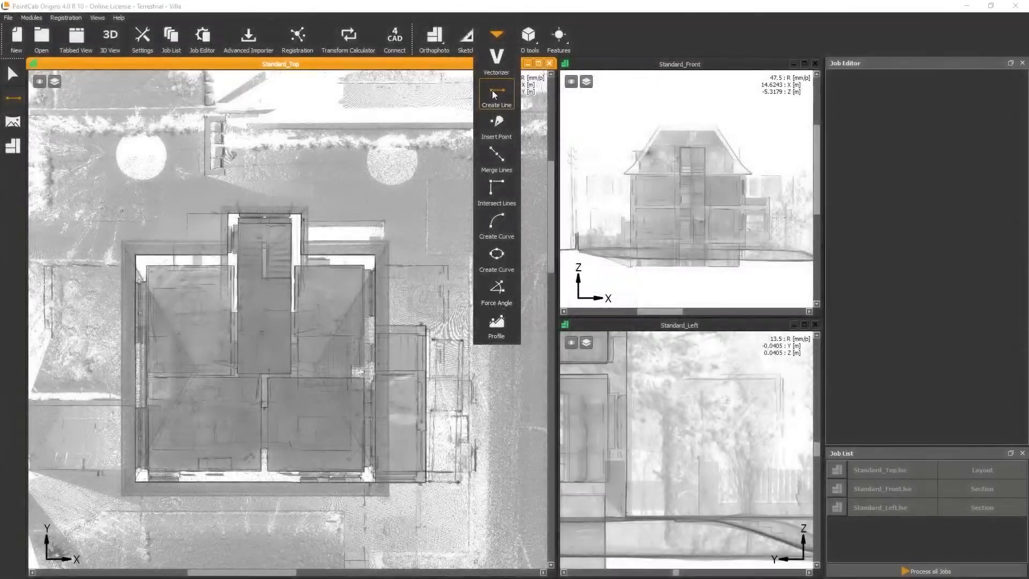
# Draw two vectorizer lines in the top view, one about 12 m across the house's upper part and one about 6.5 m down its left rooms
pyautogui.click(508, 90)
pyautogui.click(196, 266)
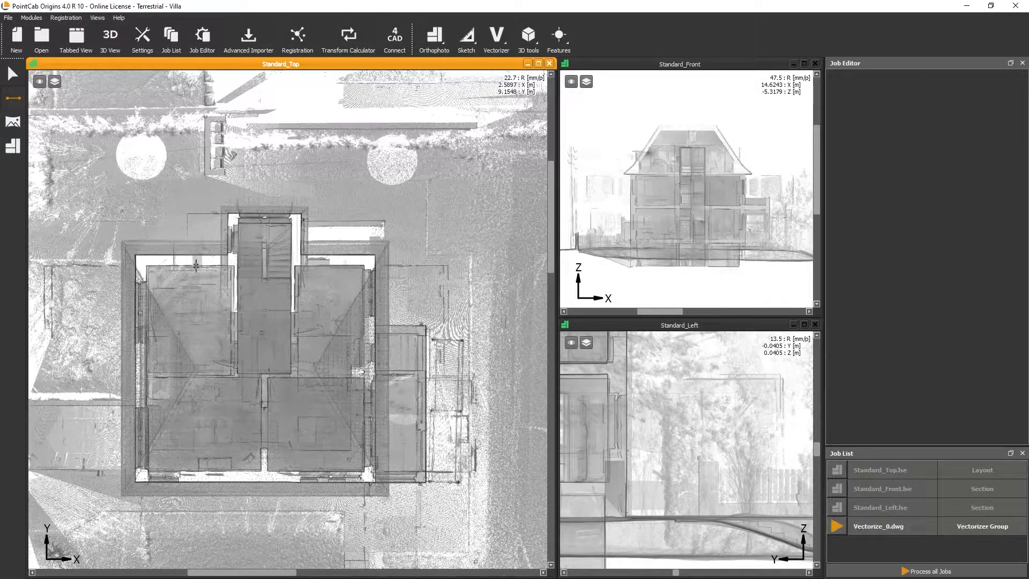
pyautogui.click(477, 236)
pyautogui.rightClick(476, 199)
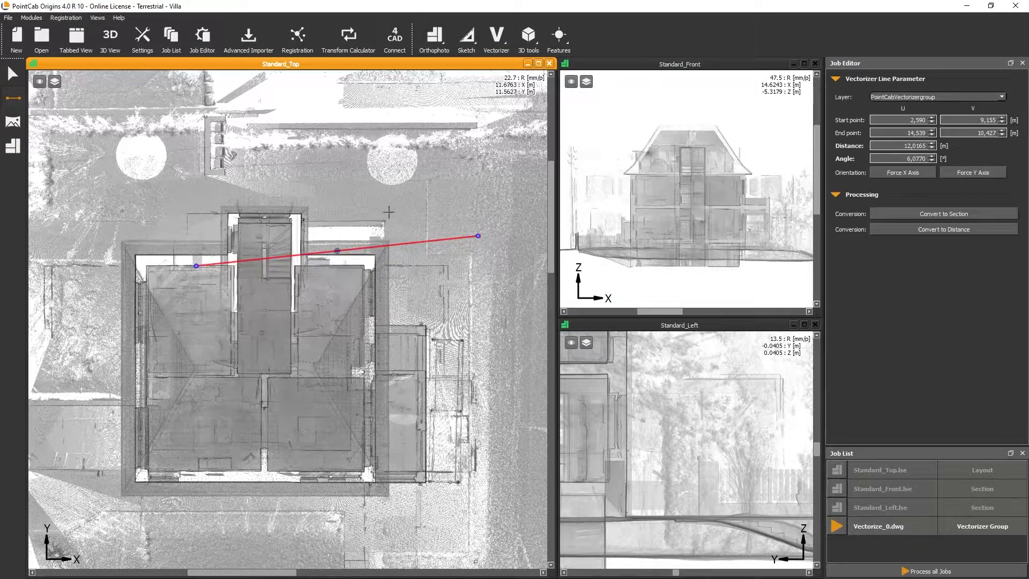
pyautogui.click(191, 300)
pyautogui.click(220, 451)
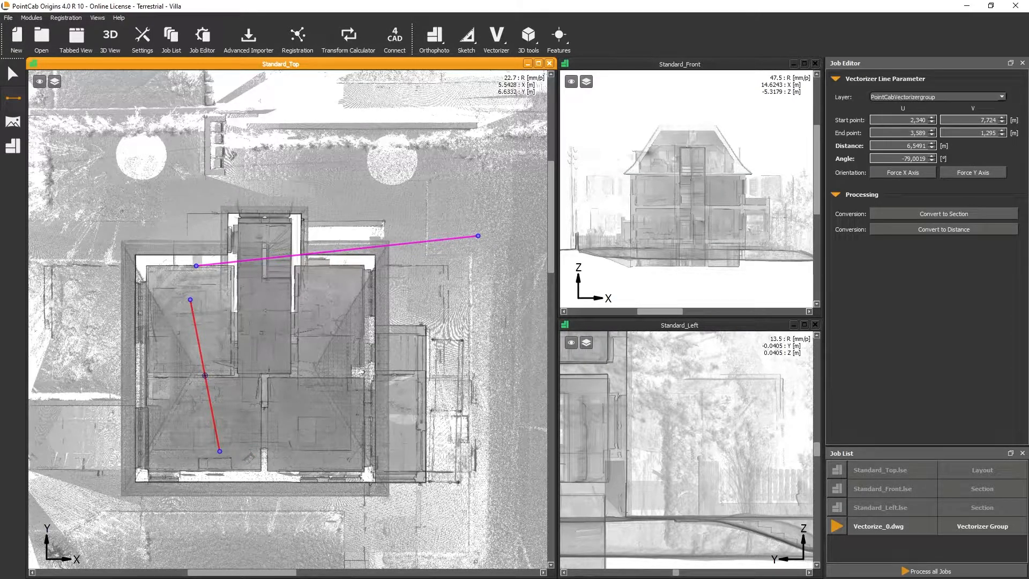
# Join the upper endpoint of the steep line to the left endpoint of the long upper line
pyautogui.click(12, 74)
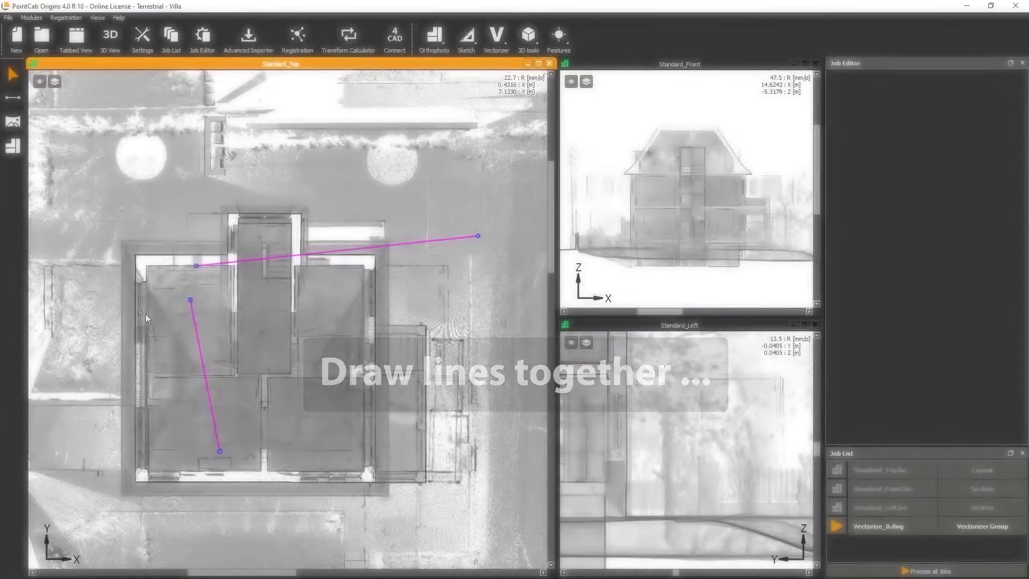
pyautogui.click(190, 300)
pyautogui.moveTo(190, 300); pyautogui.dragTo(196, 266)
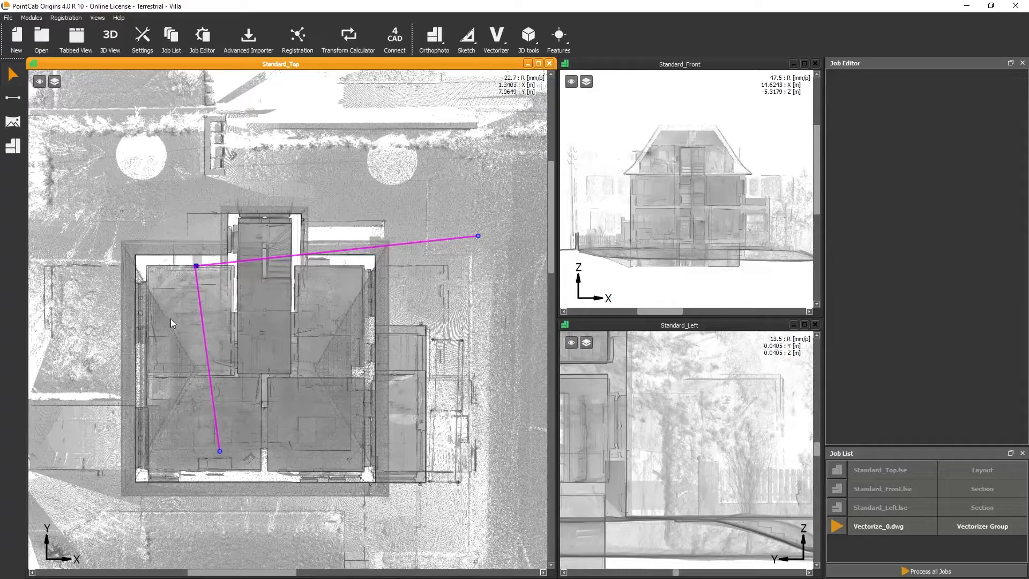
# Move the shared corner of the two lines to about X 3.95 m, Y 8.41 m, and shift the long upper line up and left
pyautogui.moveTo(197, 266); pyautogui.dragTo(228, 283)
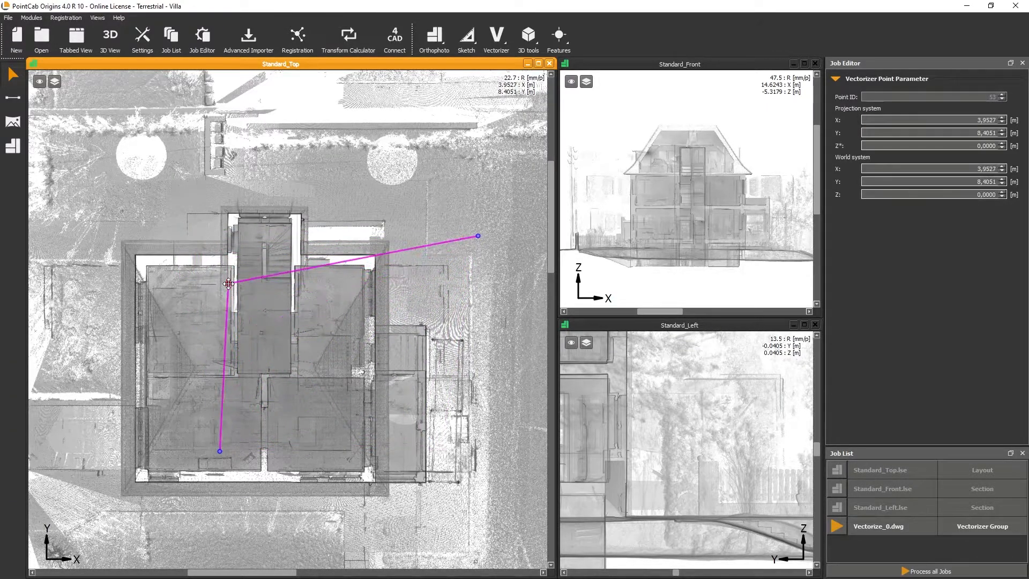
pyautogui.click(343, 265)
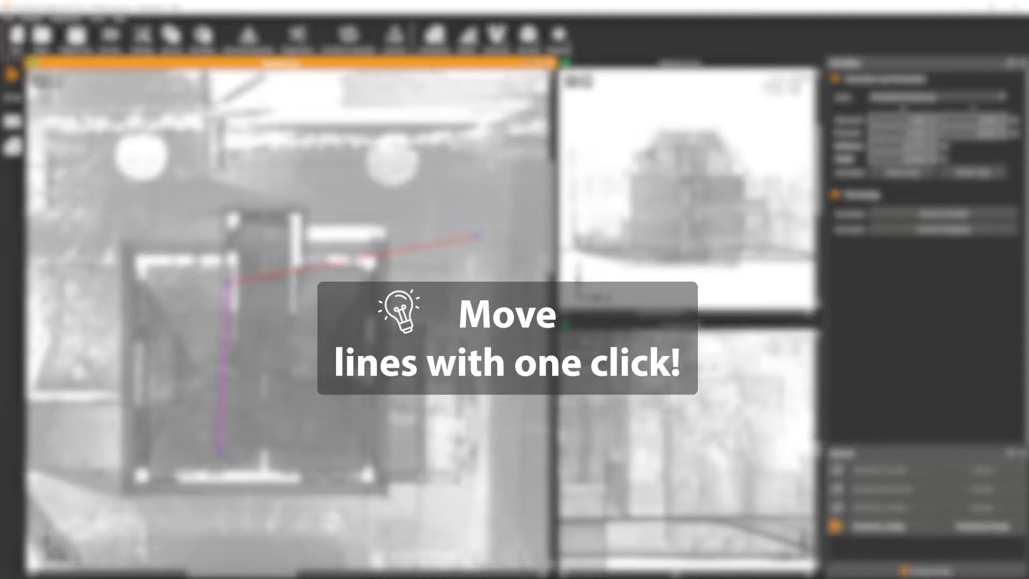
pyautogui.moveTo(353, 258); pyautogui.dragTo(261, 231)
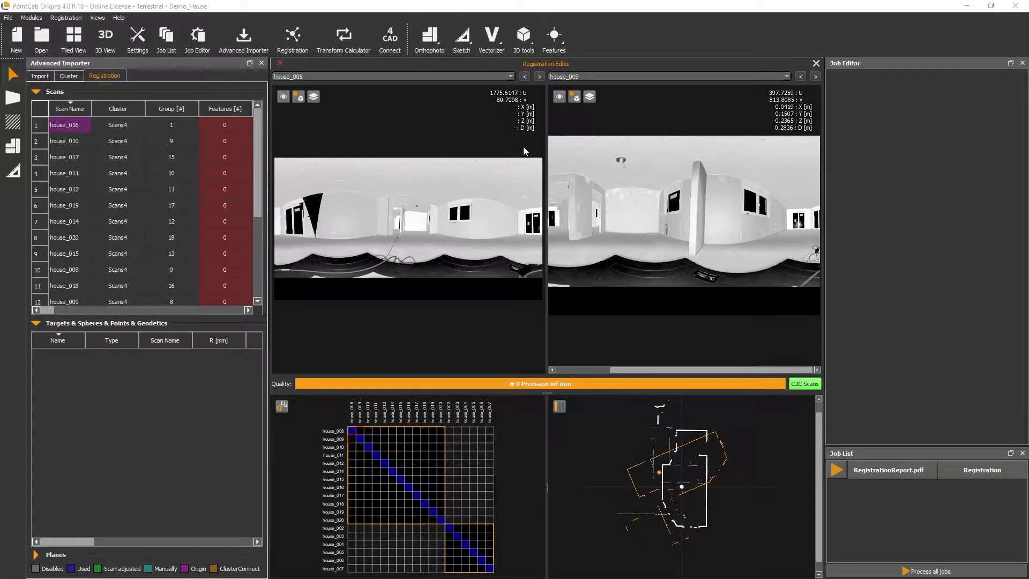
# Match the wall beside the double window as a common plane in scans house_008 and house_009
pyautogui.click(555, 35)
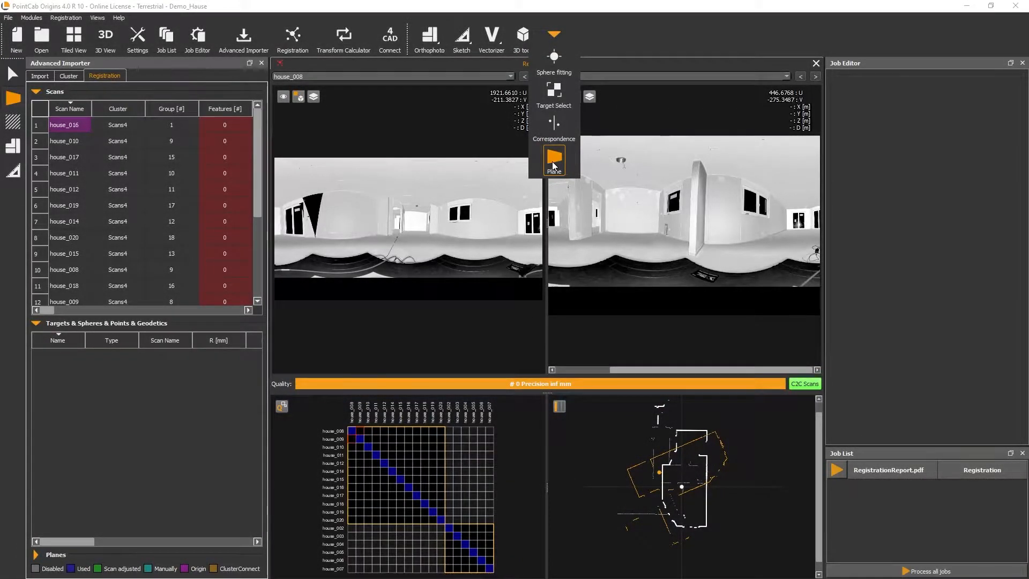
pyautogui.click(553, 159)
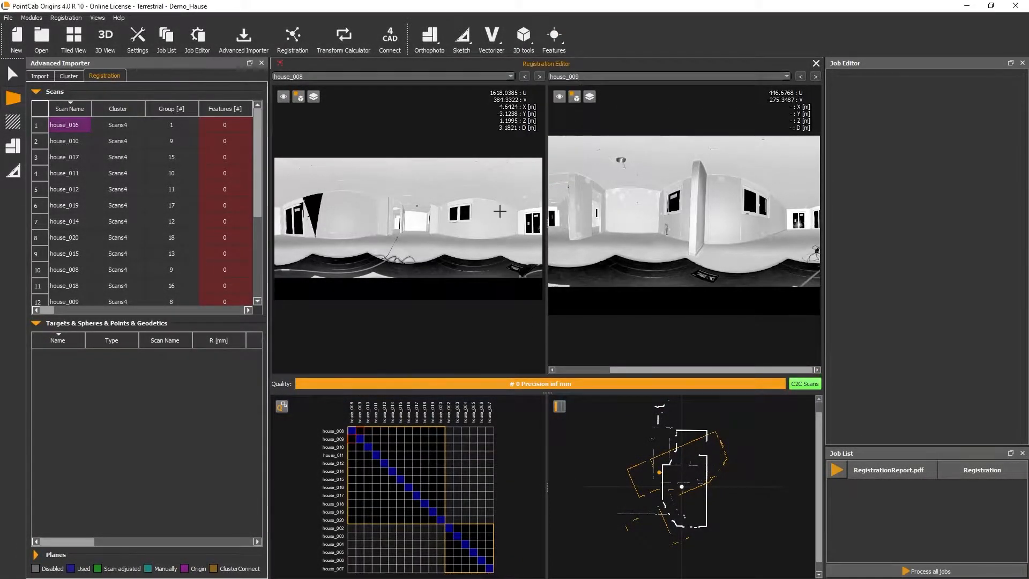
pyautogui.scroll(3, 507, 211)
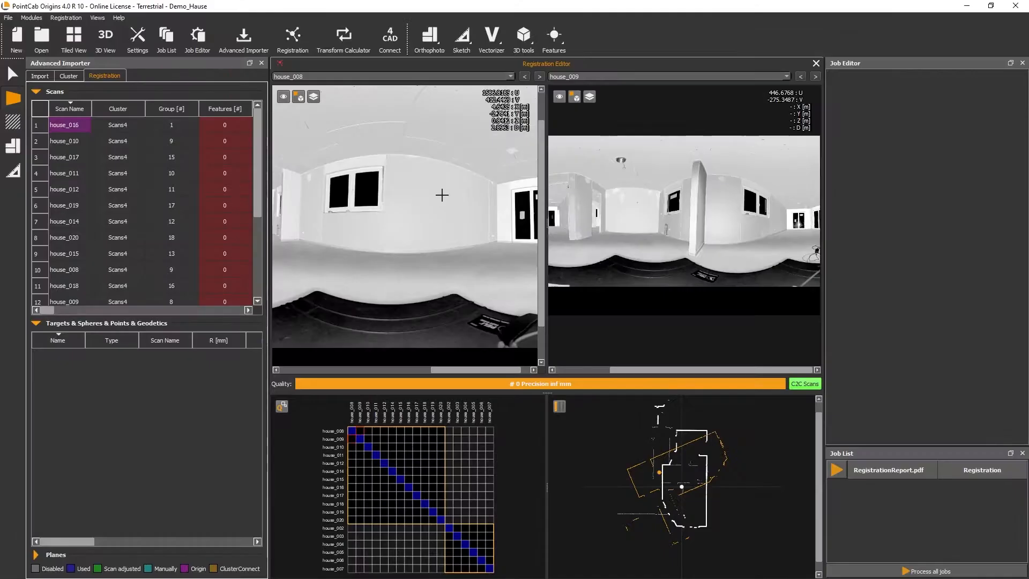
pyautogui.click(433, 200)
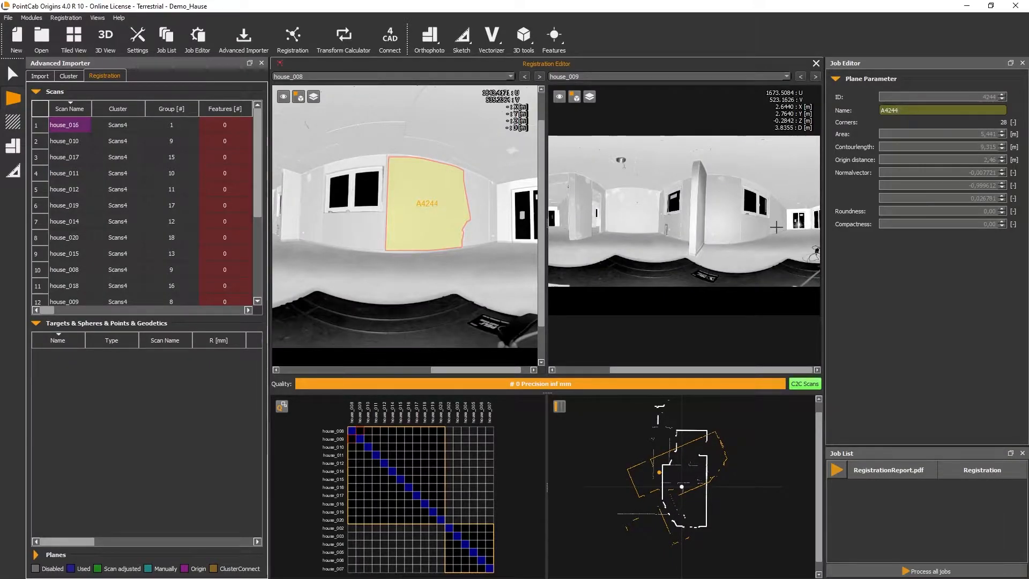
pyautogui.click(774, 227)
# Match the ceiling and the narrow wall strip beside the glass door as planes in both scans
pyautogui.click(488, 155)
pyautogui.click(768, 188)
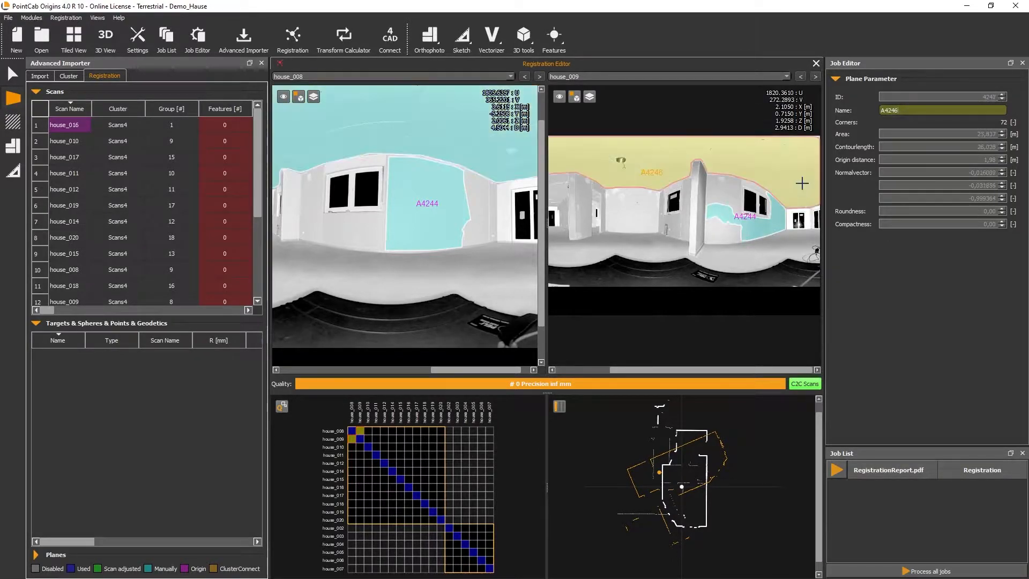
pyautogui.scroll(3, 775, 196)
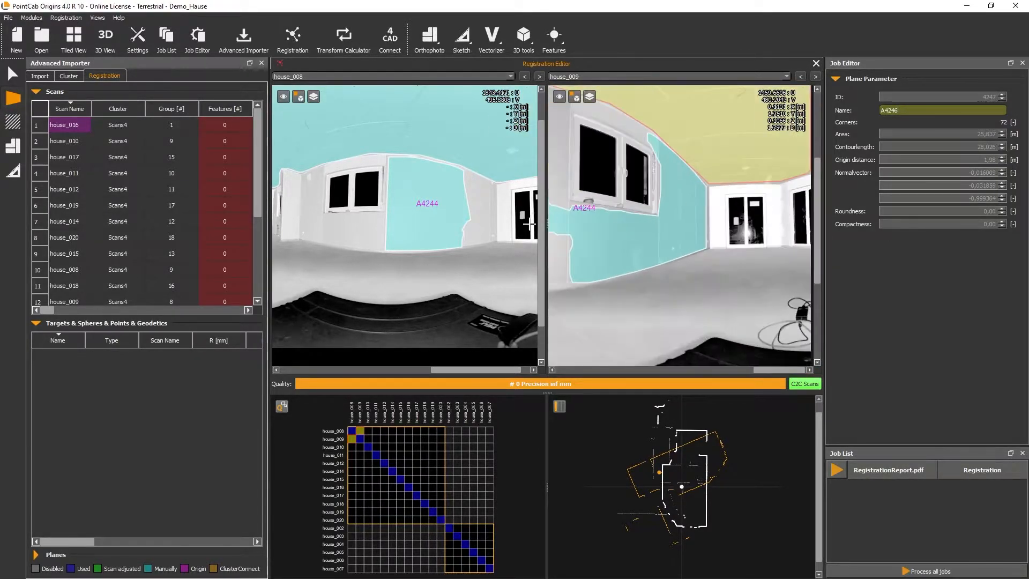
pyautogui.scroll(3, 462, 192)
pyautogui.click(461, 192)
pyautogui.click(717, 218)
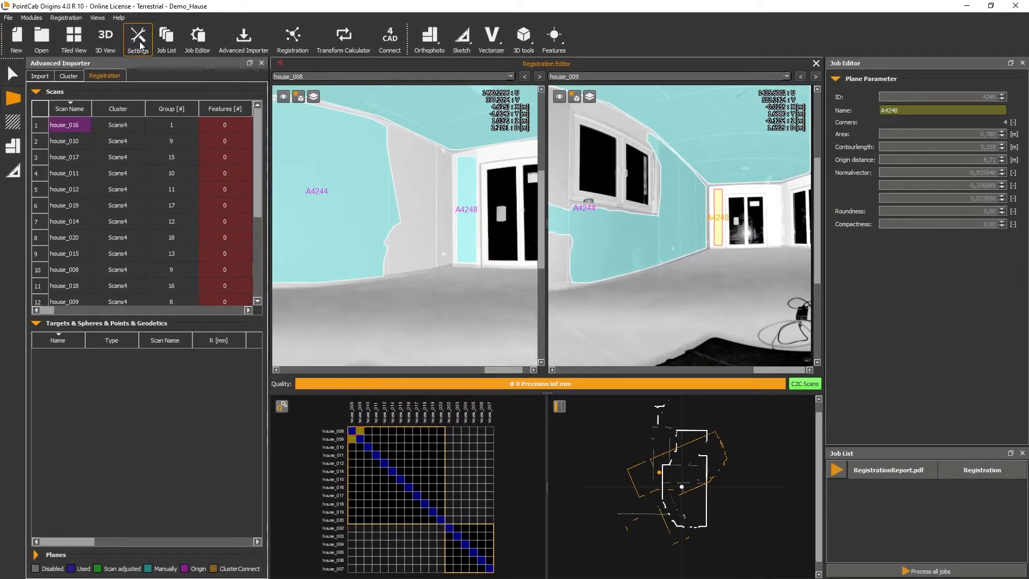
# Adjust the automatic plane search value for C2C in the registration settings
pyautogui.click(138, 38)
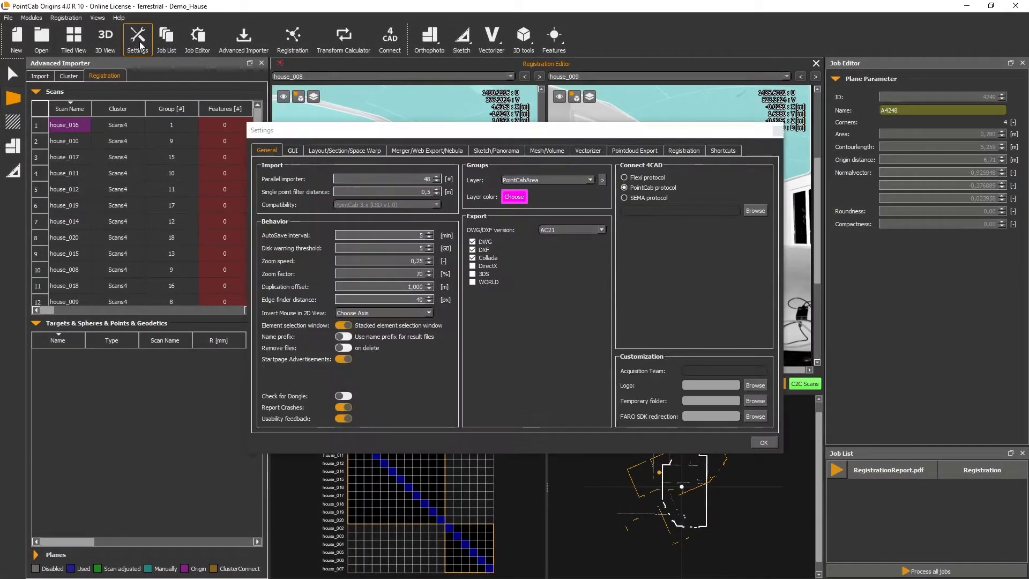
pyautogui.click(684, 150)
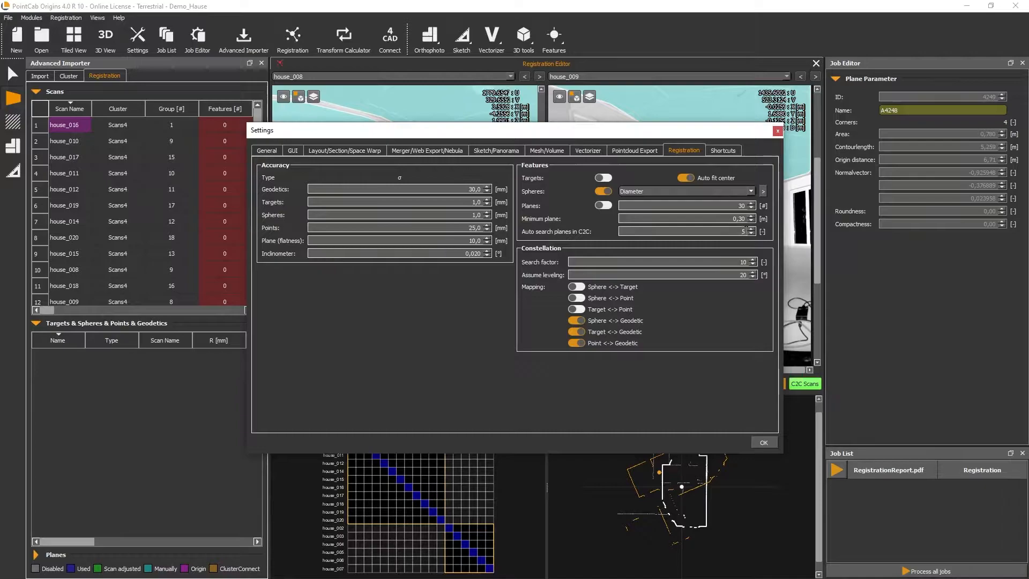
pyautogui.click(752, 230)
pyautogui.click(764, 443)
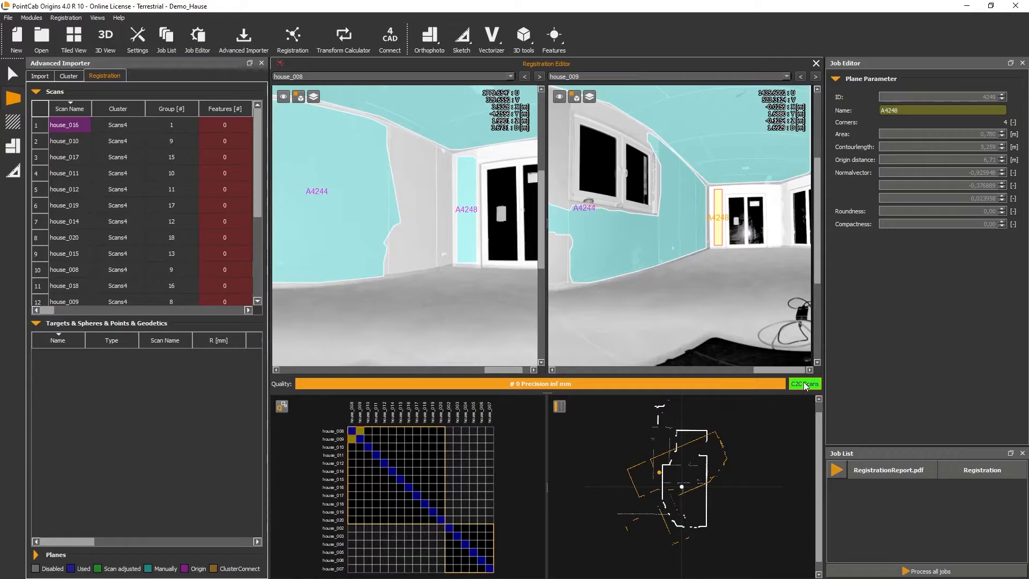
# Run the C2C scan alignment for house_008 and house_009, check the matched planes and overlay, and accept the match
pyautogui.click(806, 385)
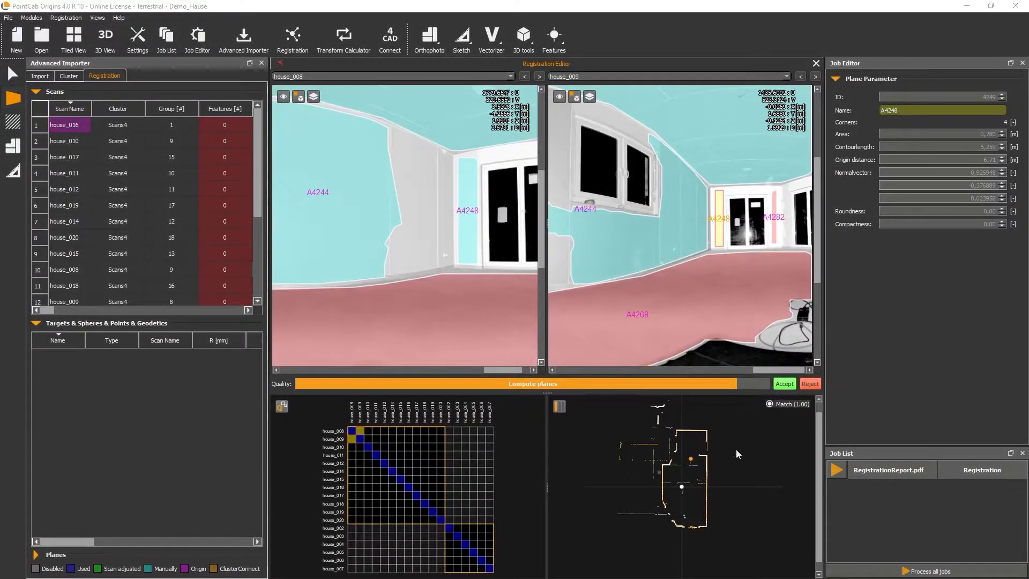
pyautogui.scroll(-5, 441, 269)
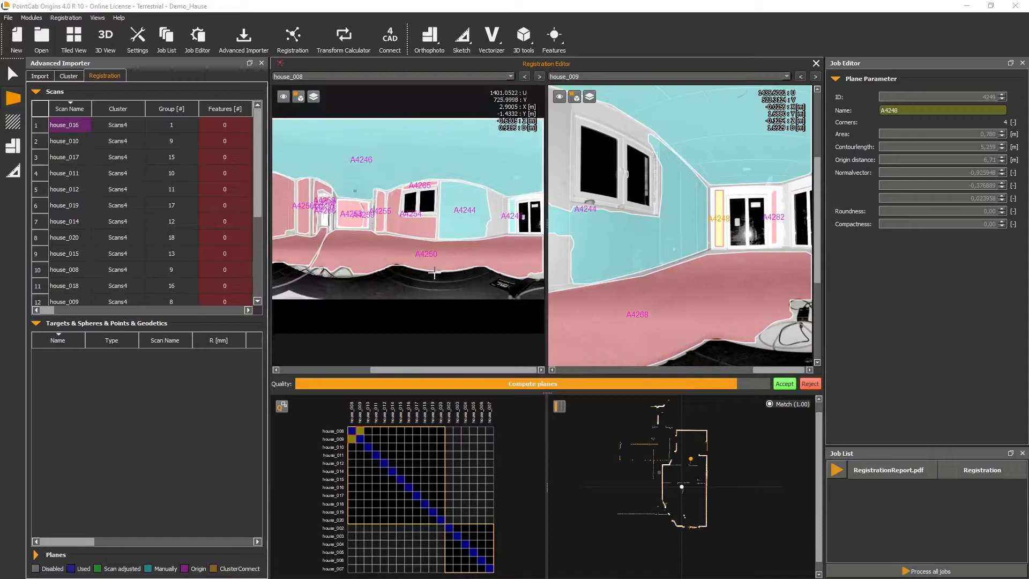
pyautogui.scroll(-5, 685, 232)
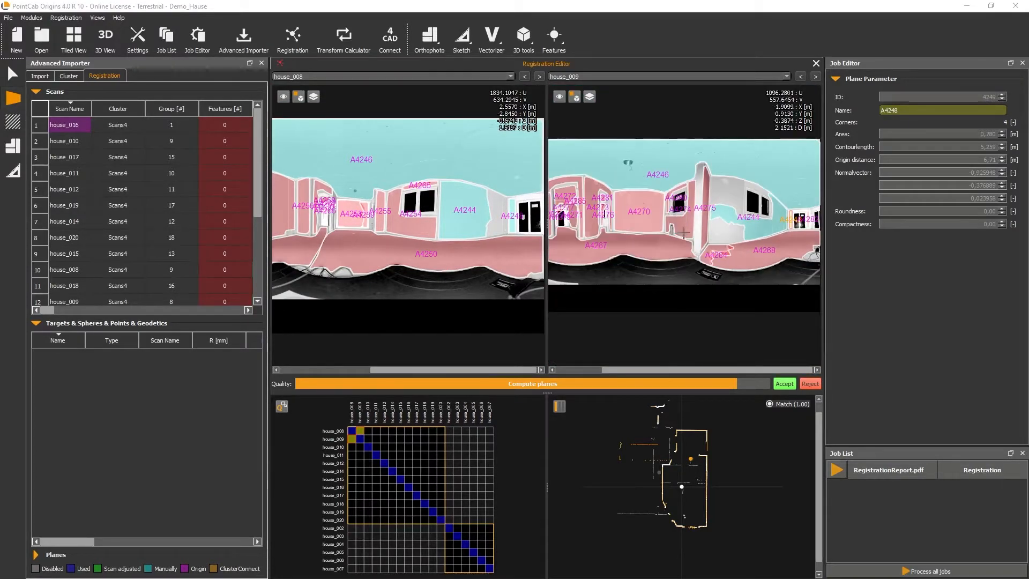
pyautogui.scroll(-2, 681, 231)
pyautogui.scroll(2, 684, 472)
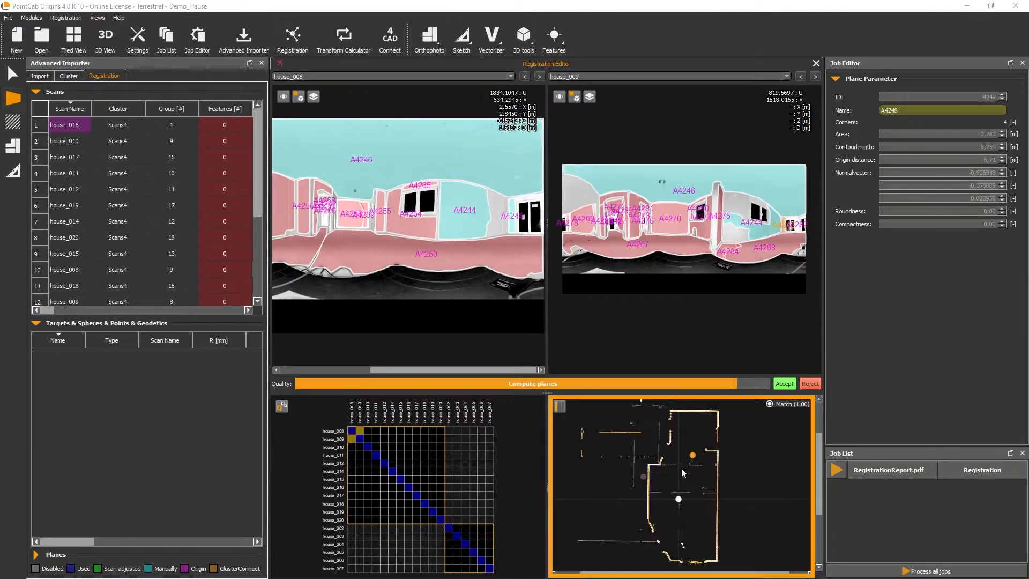
pyautogui.scroll(2, 688, 482)
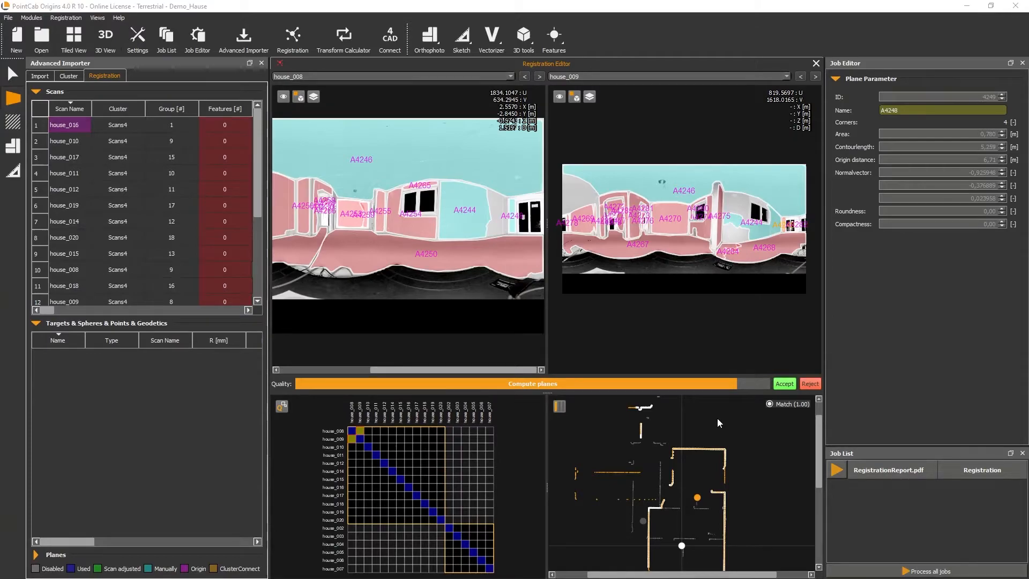
pyautogui.click(780, 383)
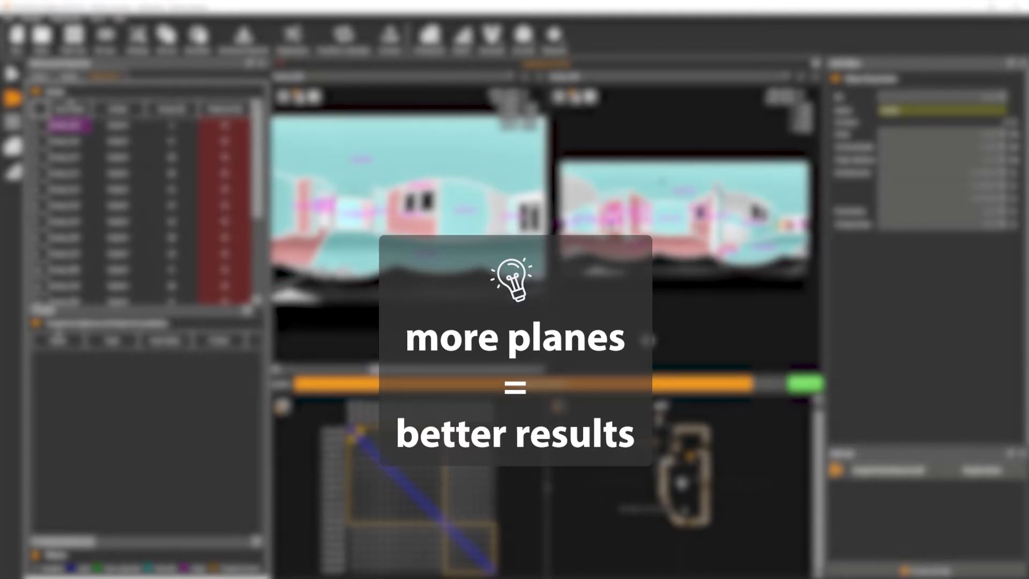
# Examine the plane pairs matched between the house_008 and house_009 panoramas
pyautogui.scroll(3, 322, 219)
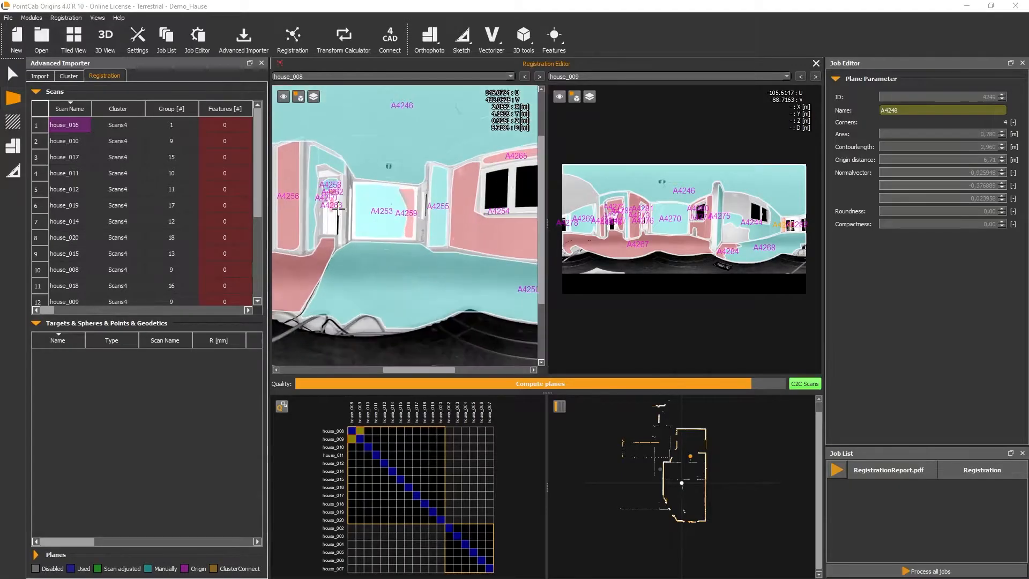
pyautogui.scroll(2, 685, 219)
pyautogui.moveTo(649, 228); pyautogui.dragTo(690, 234, button='middle')
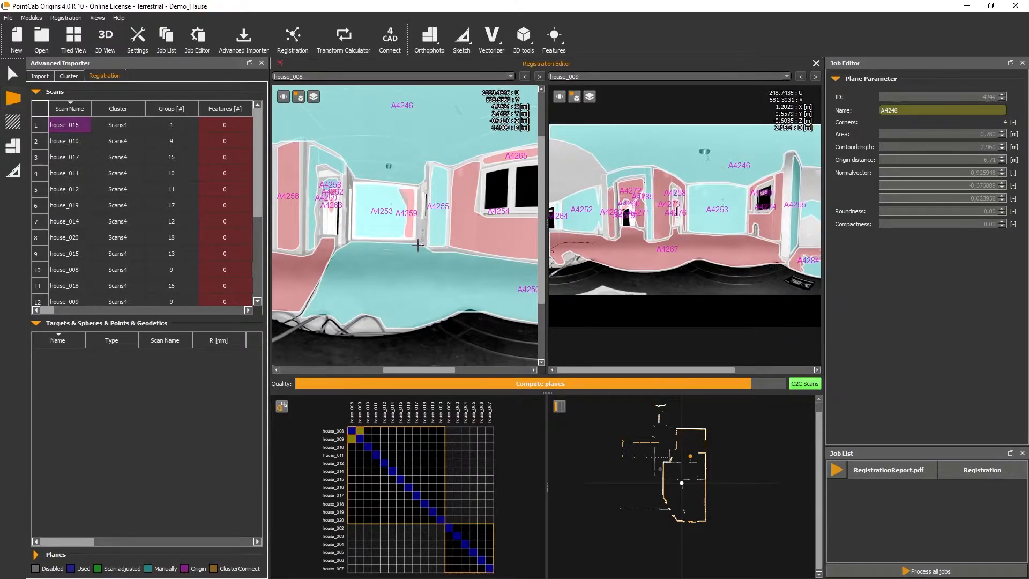
pyautogui.scroll(-2, 407, 247)
pyautogui.scroll(3, 433, 212)
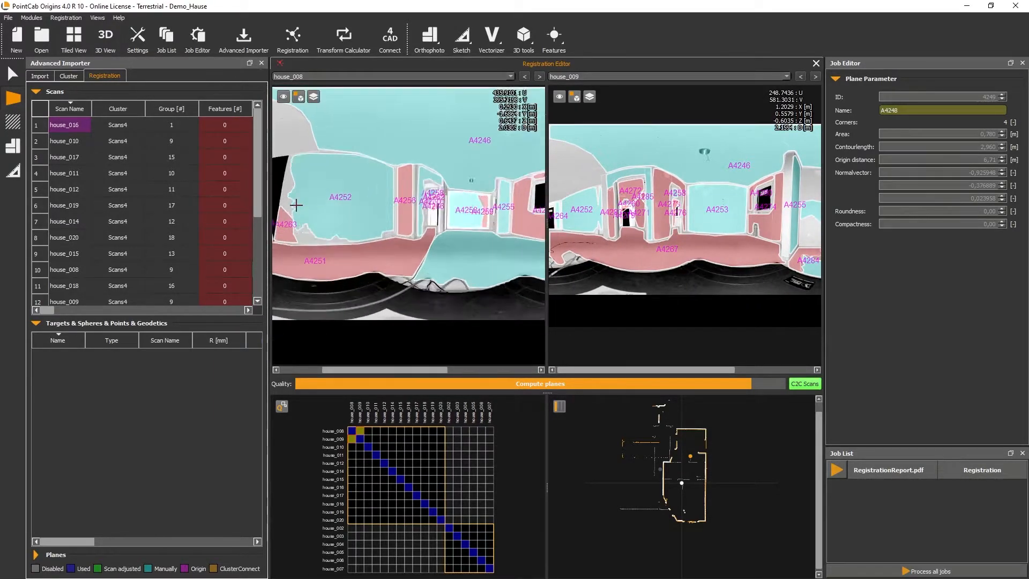
pyautogui.scroll(3, 582, 211)
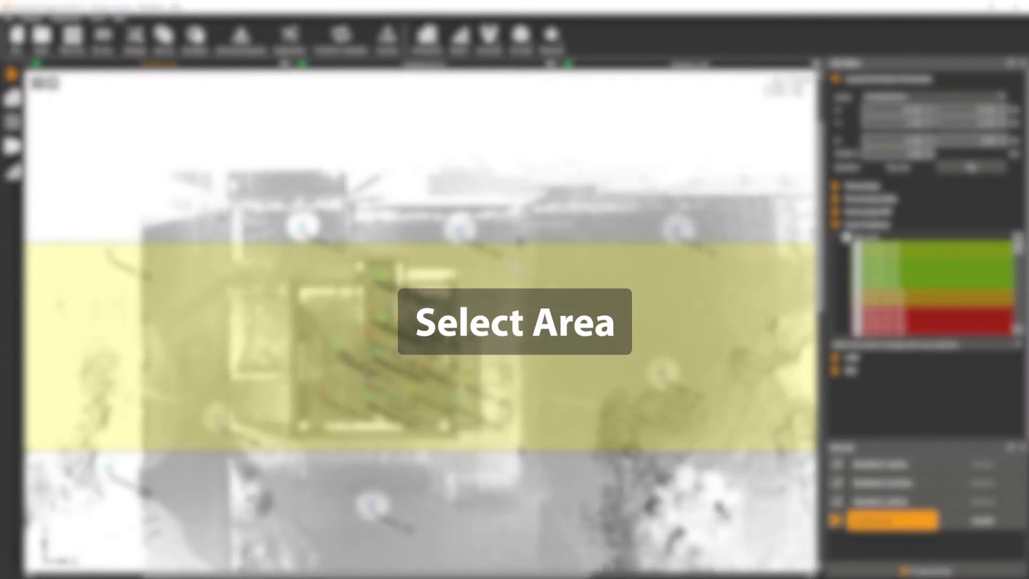
# Outline the two lower rooms in the top view with a rectangular area of about 9.2 by 4.0 m
pyautogui.click(460, 36)
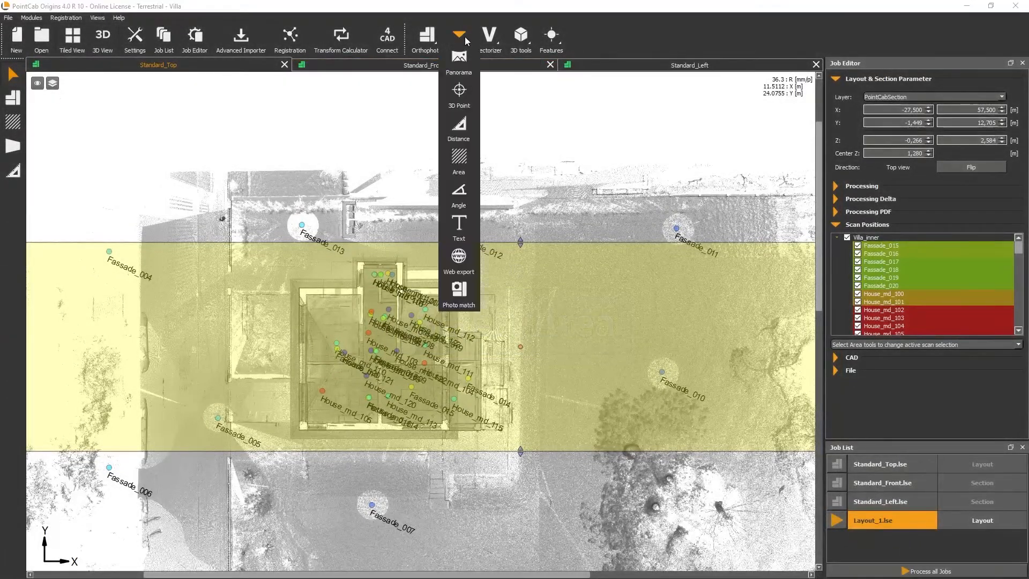
pyautogui.click(466, 161)
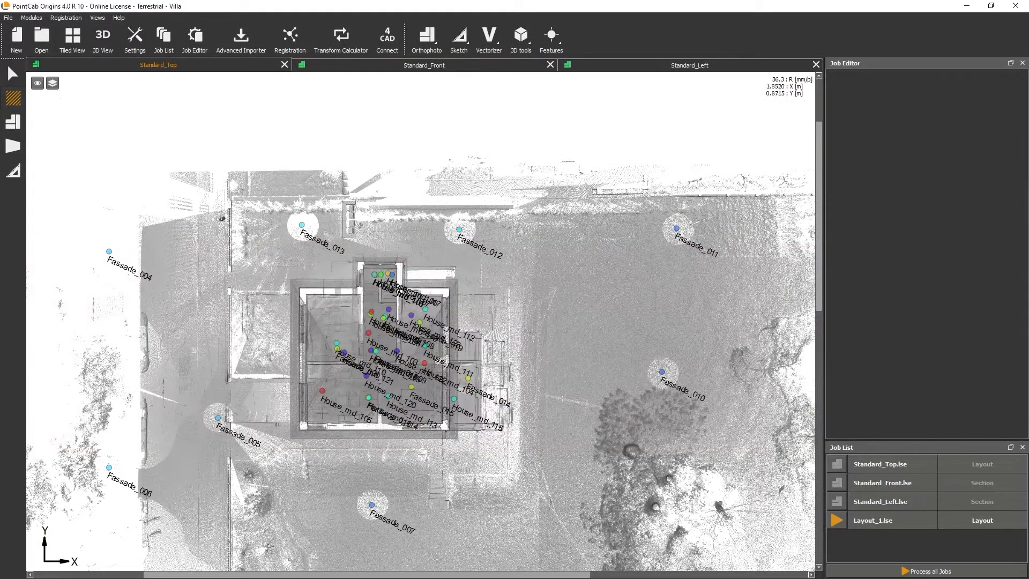
pyautogui.scroll(2, 294, 429)
pyautogui.scroll(2, 294, 357)
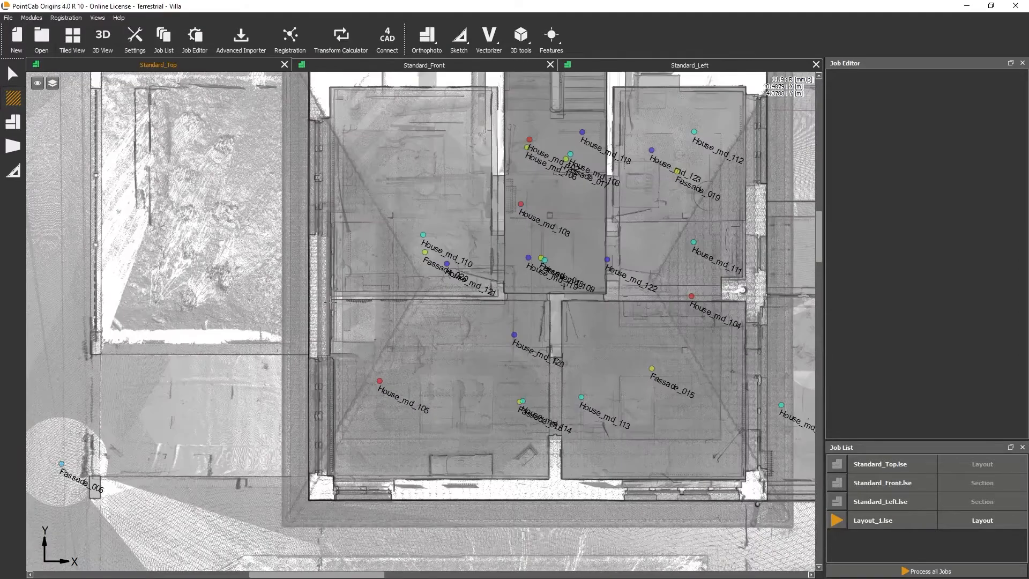
pyautogui.click(332, 299)
pyautogui.click(746, 300)
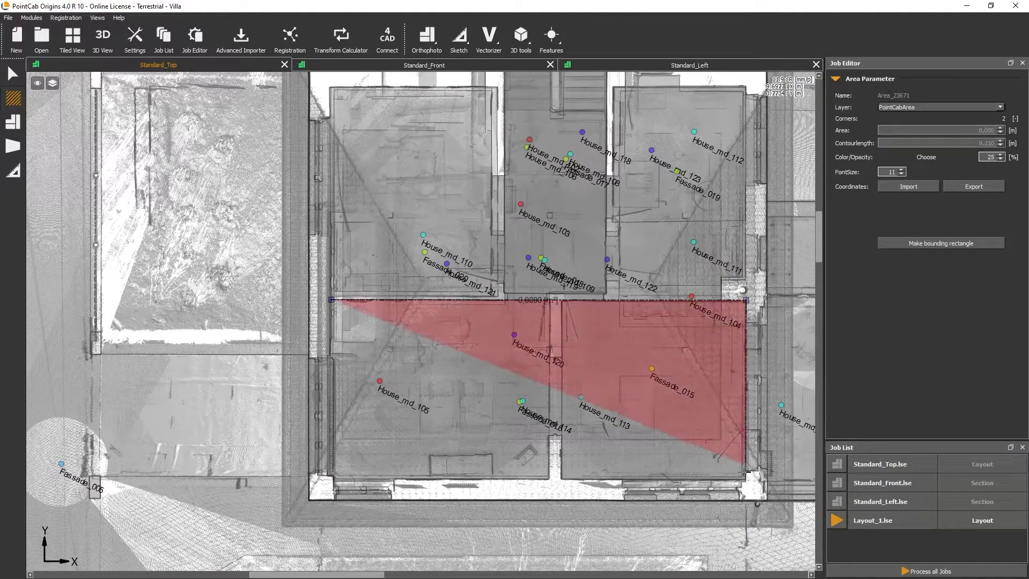
pyautogui.click(745, 479)
pyautogui.click(333, 479)
pyautogui.click(331, 301)
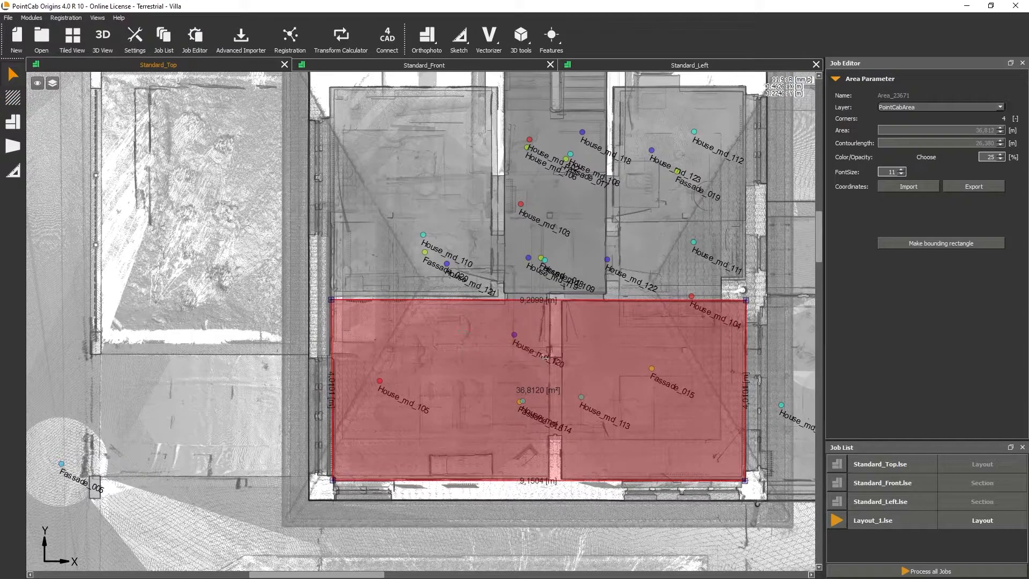
# Limit the active scan positions of Layout_1 to those inside the drawn area
pyautogui.click(870, 521)
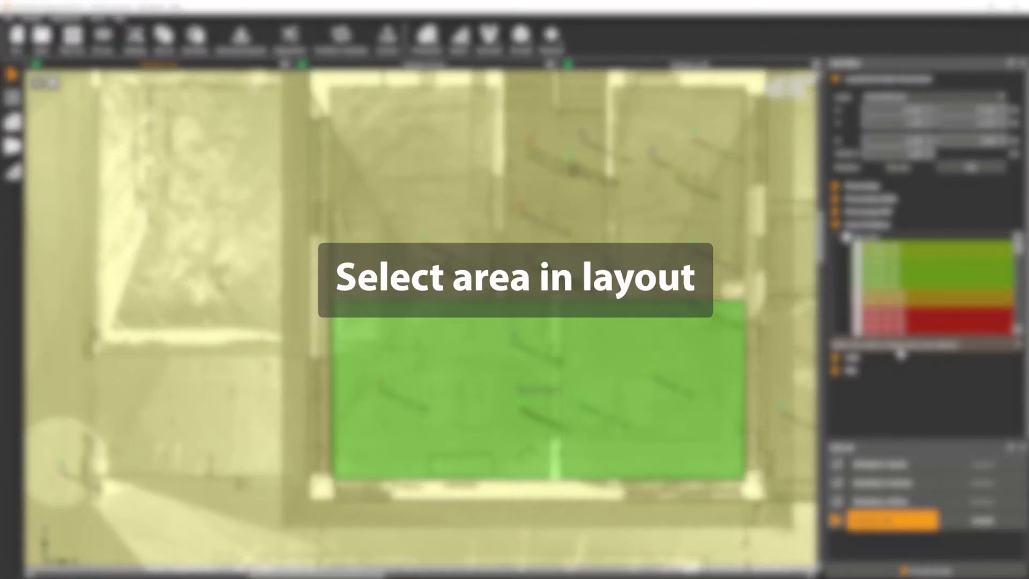
pyautogui.click(901, 344)
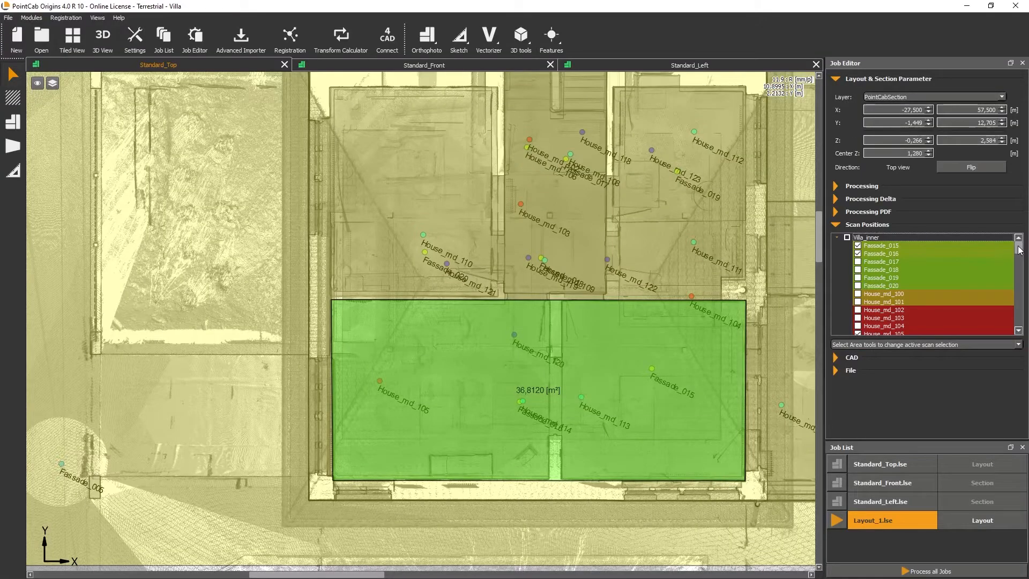
# Process the Layout_1 job with the area-limited scan positions and inspect the resulting layout of the two rooms
pyautogui.moveTo(1017, 253)
pyautogui.mouseDown()
pyautogui.moveTo(1017, 291)
pyautogui.moveTo(1016, 255)
pyautogui.mouseUp()
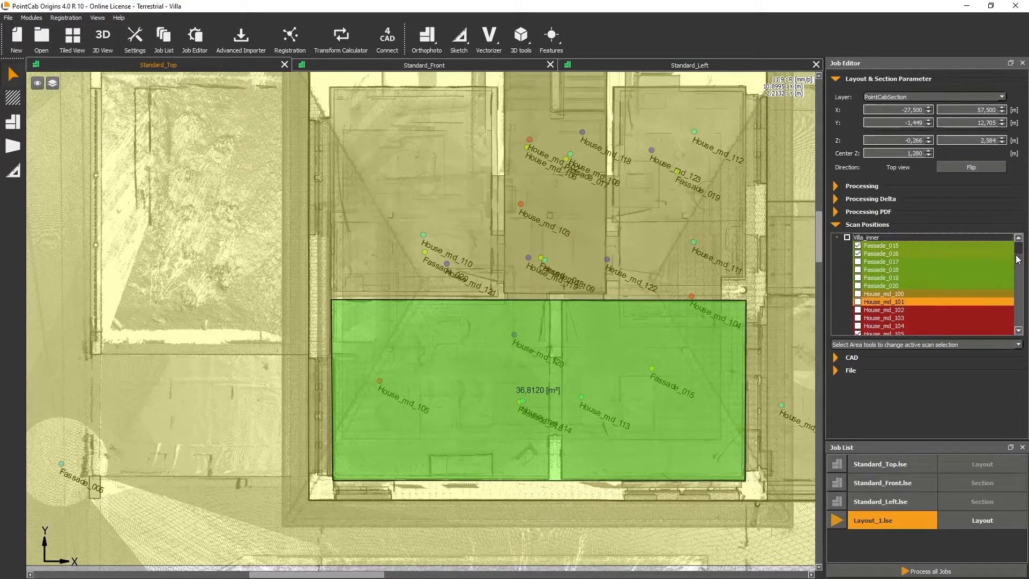
pyautogui.click(837, 521)
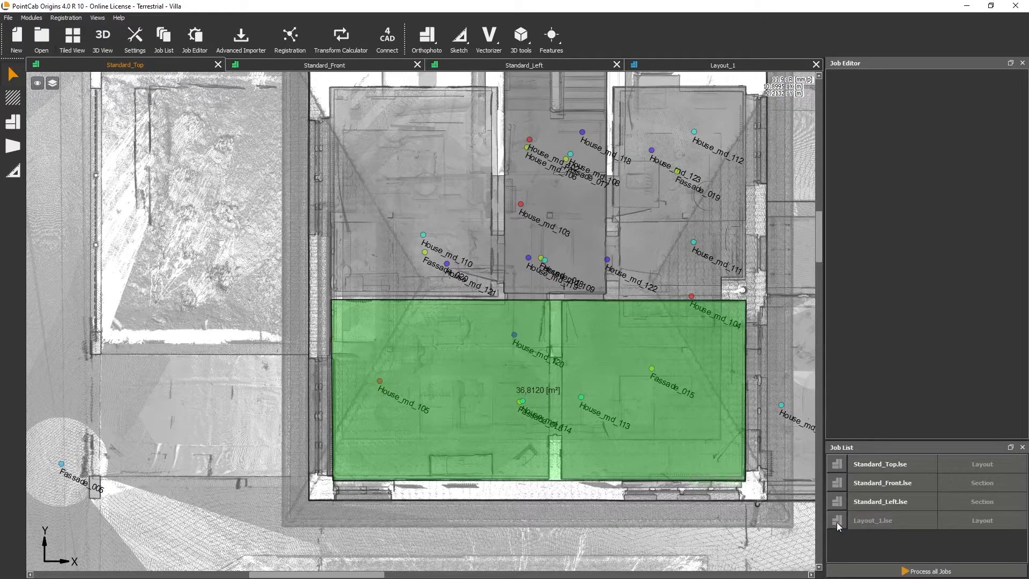
pyautogui.scroll(2, 484, 265)
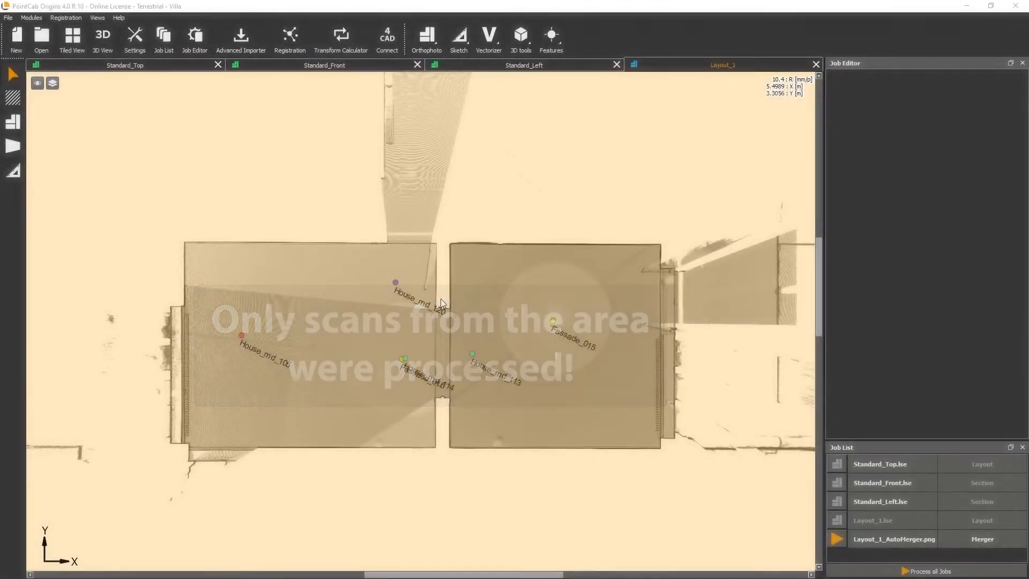
pyautogui.scroll(-4, 440, 297)
# Return to the Standard_Top view, select the Layout_1 job and open its list of areas available for scan selection
pyautogui.click(89, 66)
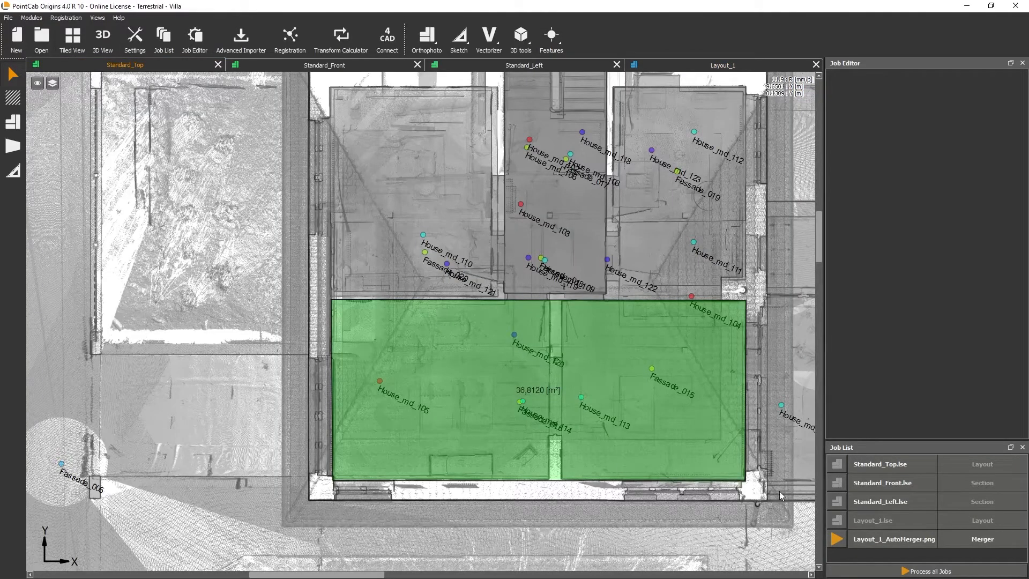
pyautogui.click(889, 520)
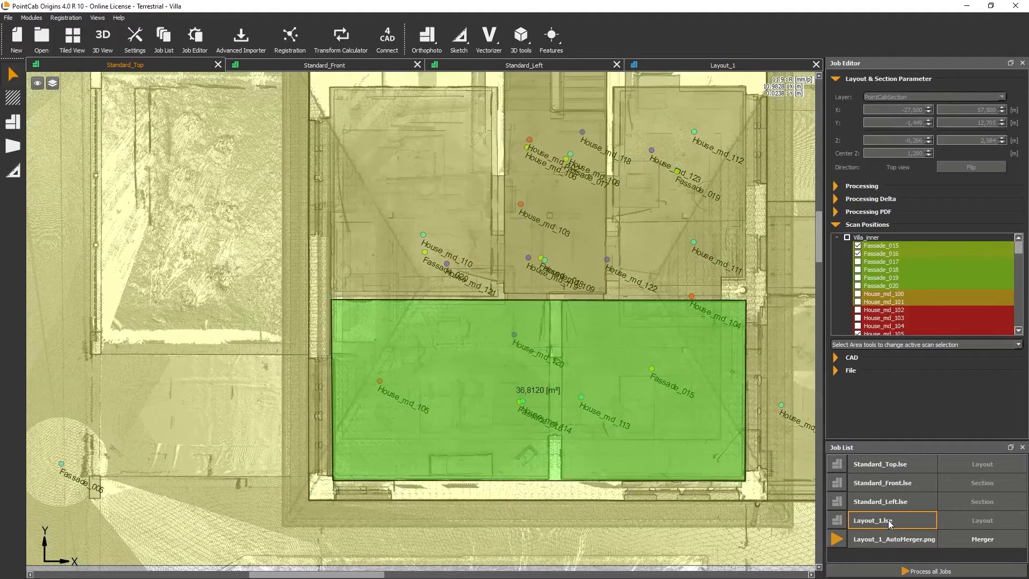
pyautogui.click(906, 346)
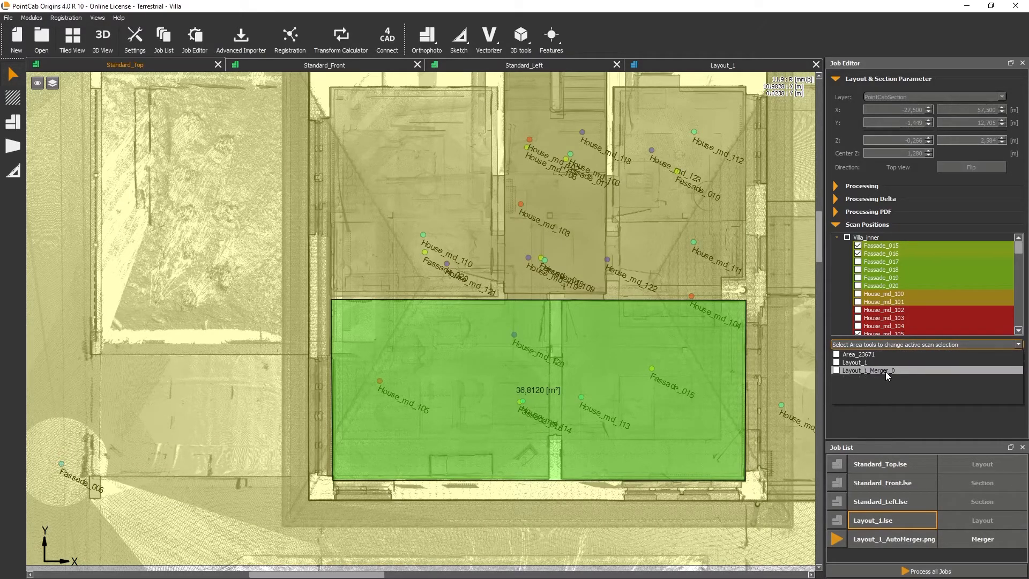